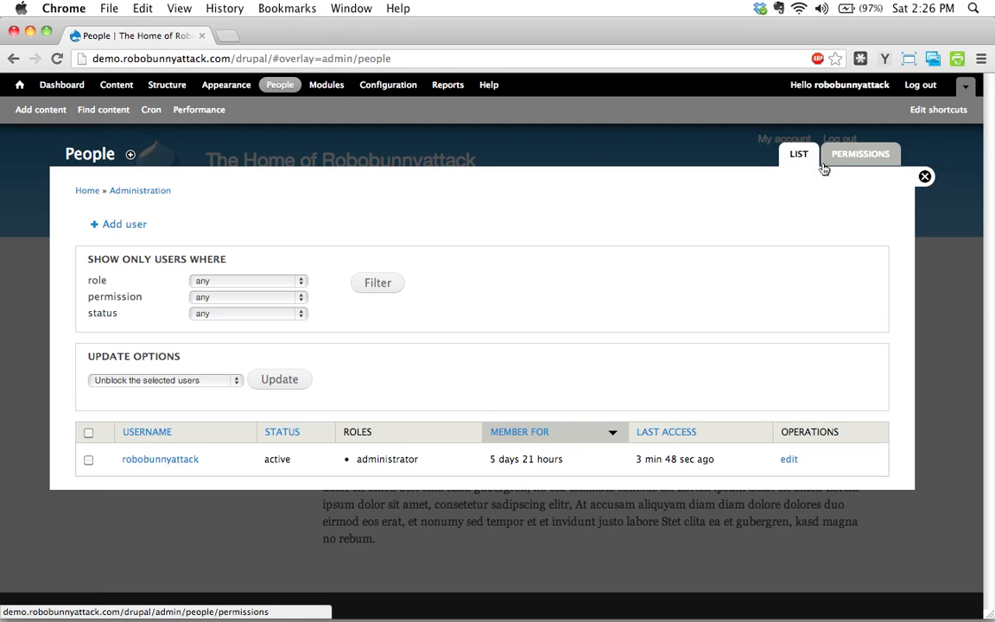
Add a new user role named "editor" in the site's role settings.
{"action": "left_click", "coordinate": [853, 164]}
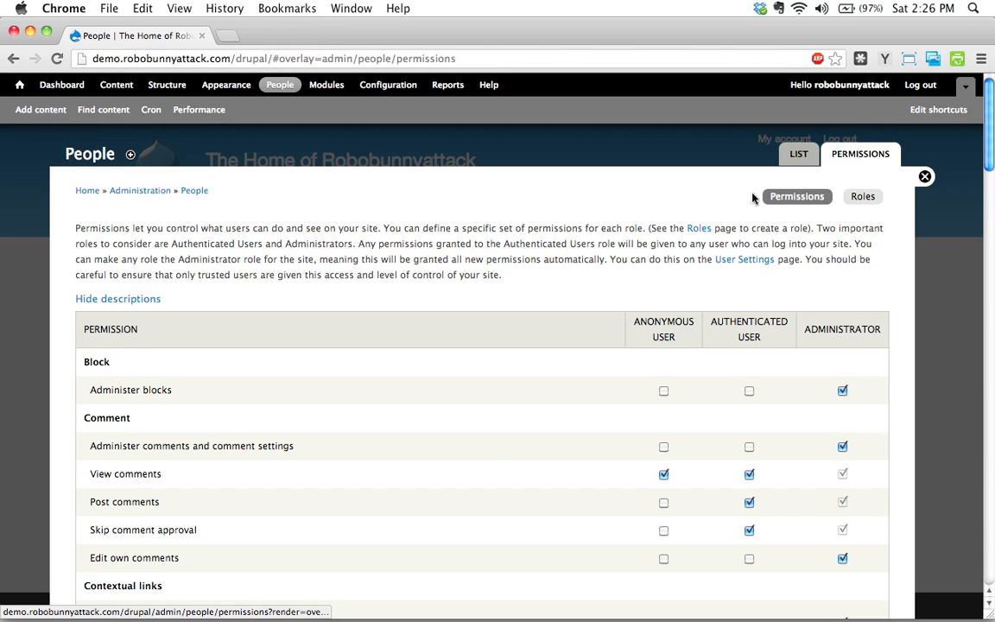
{"action": "left_click", "coordinate": [863, 196]}
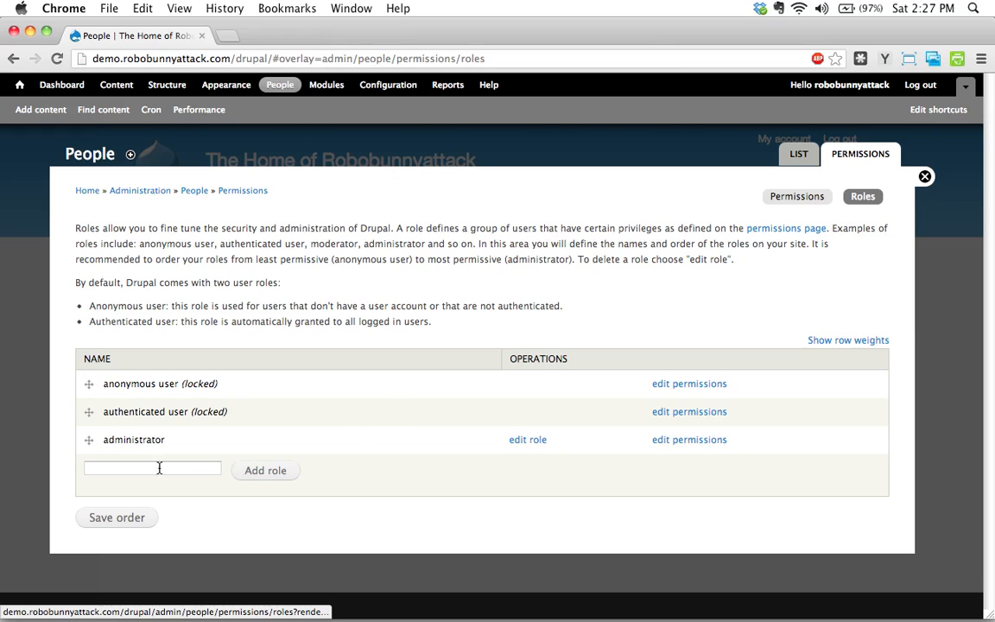
{"action": "left_click", "coordinate": [132, 470]}
{"action": "type", "text": "editor"}
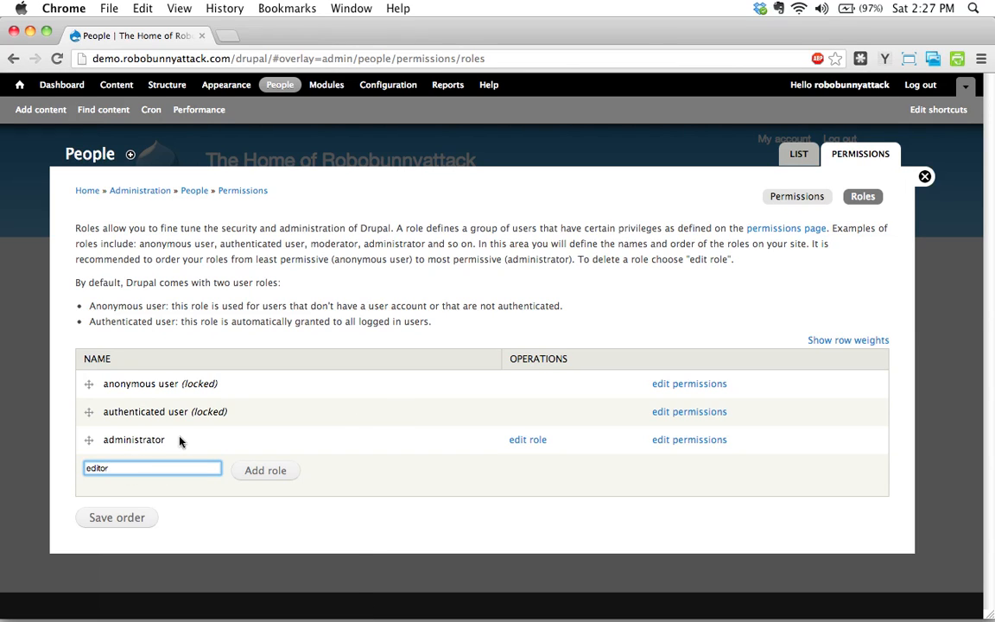
{"action": "left_click", "coordinate": [273, 472]}
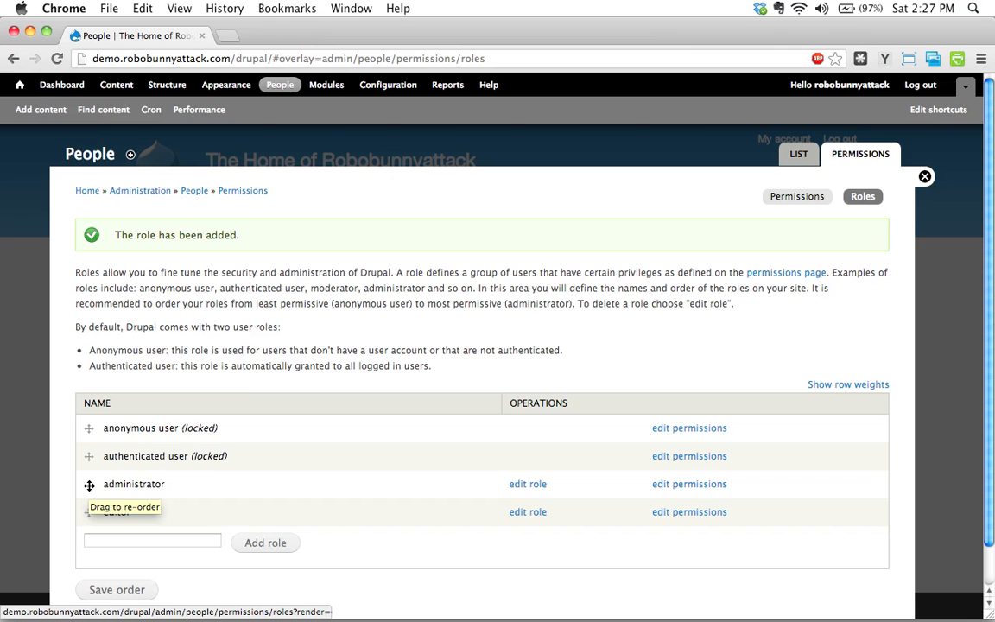
Reorder the roles so administrator comes after editor, and save the order.
{"action": "left_click_drag", "start_coordinate": [89, 486], "coordinate": [92, 515]}
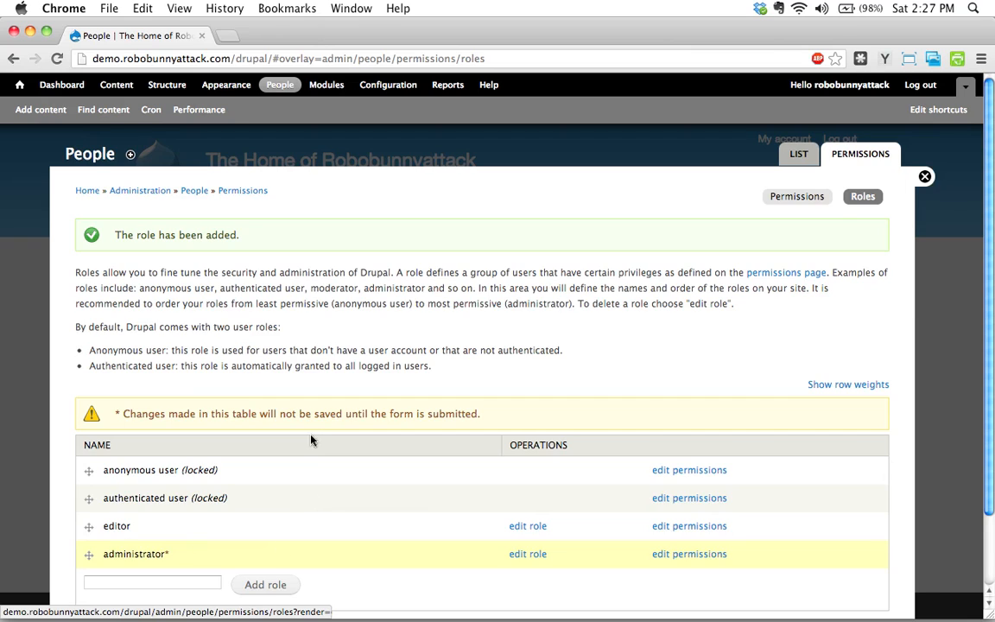
{"action": "scroll", "coordinate": [293, 436], "scroll_direction": "down", "scroll_amount": 2}
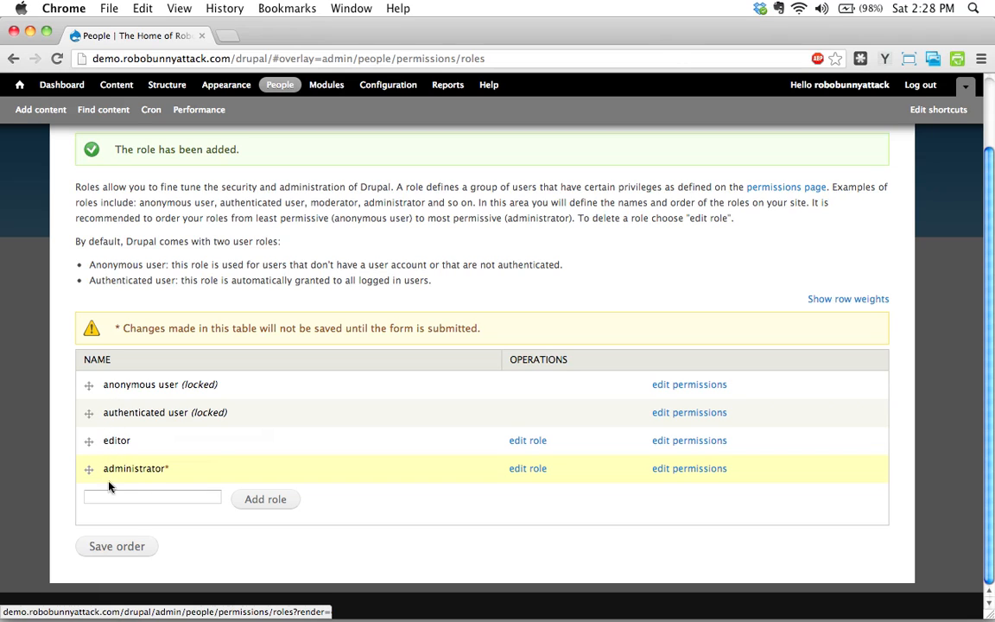
{"action": "left_click", "coordinate": [118, 546]}
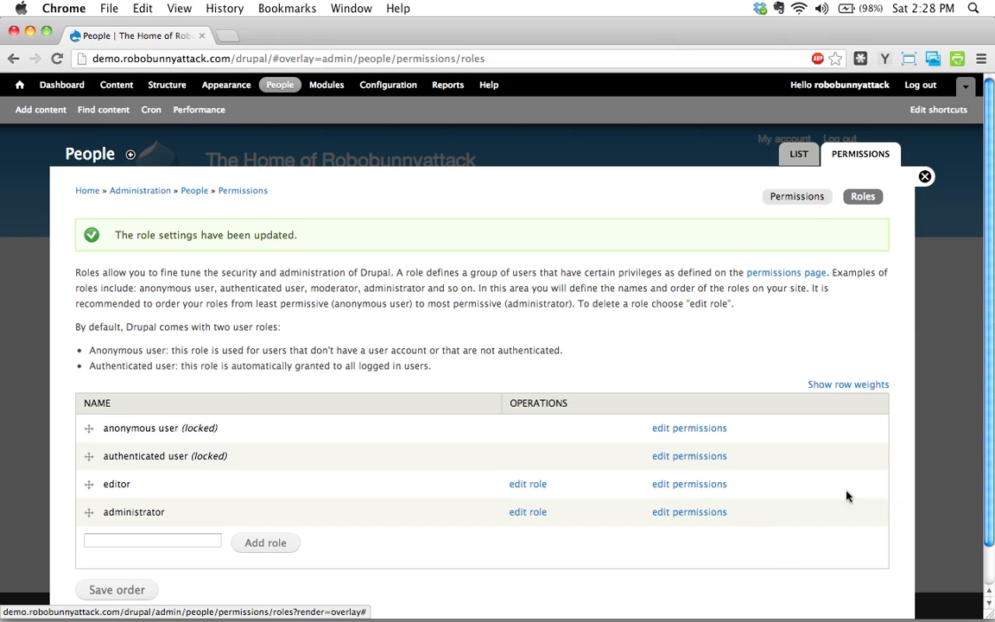
Examine the permissions table for the anonymous, authenticated, editor and administrator roles, from block permissions through text filters.
{"action": "left_click", "coordinate": [797, 196]}
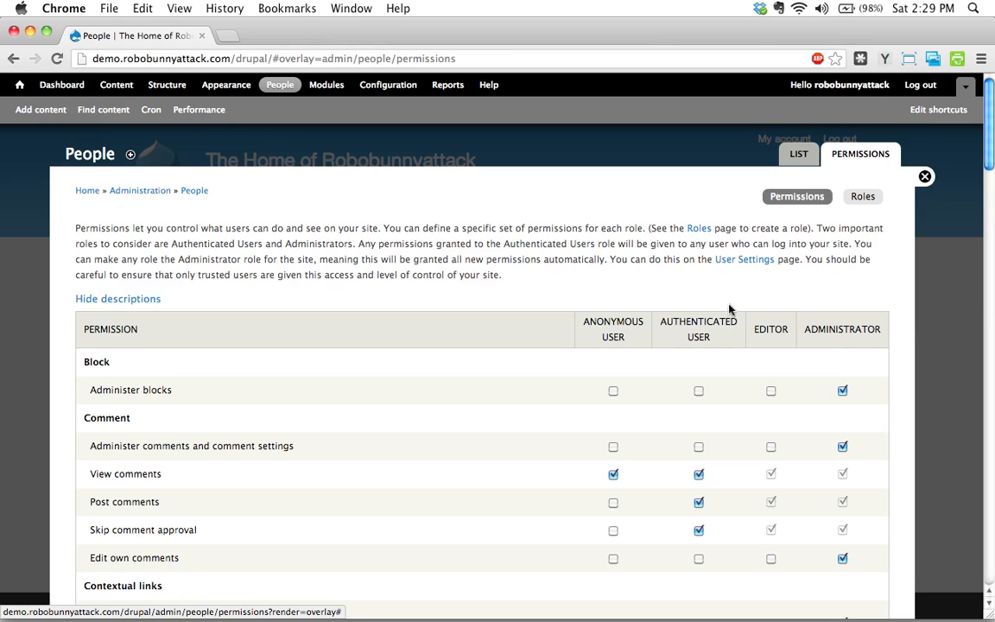
{"action": "scroll", "coordinate": [728, 309], "scroll_direction": "down", "scroll_amount": 4}
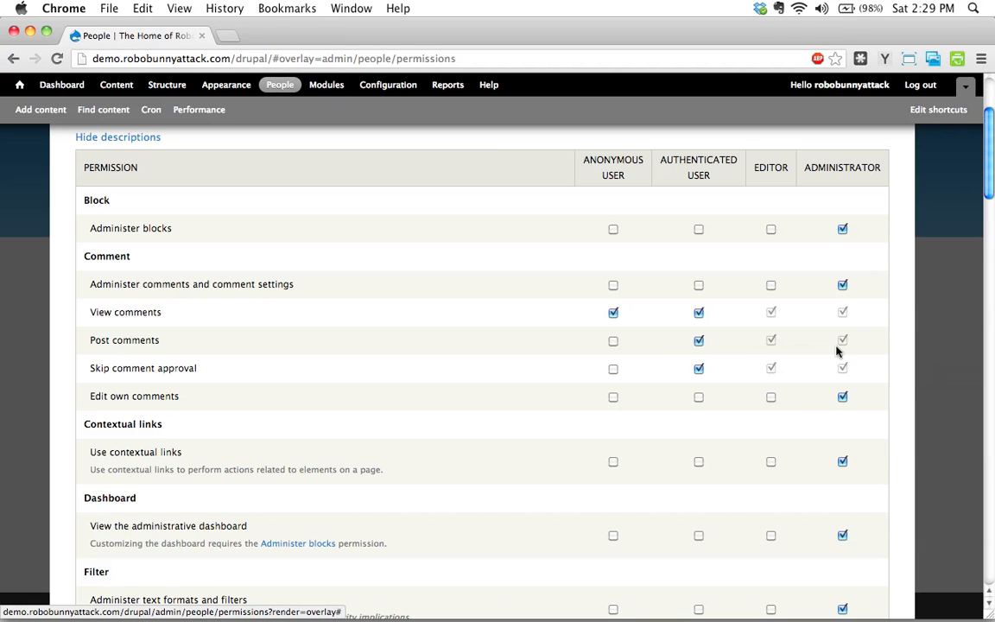
{"action": "scroll", "coordinate": [734, 277], "scroll_direction": "up", "scroll_amount": 3}
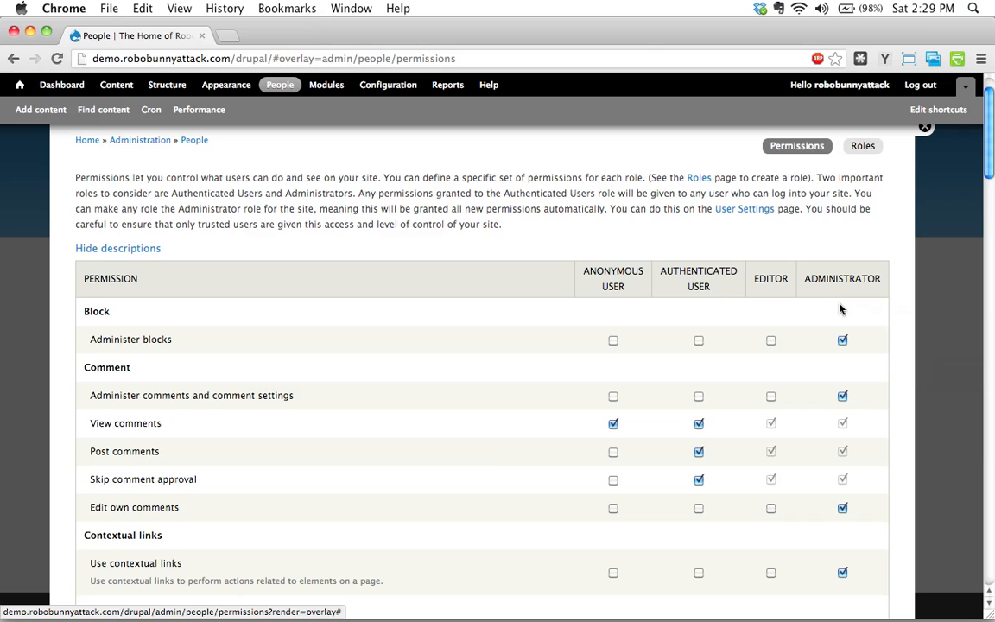
{"action": "scroll", "coordinate": [872, 292], "scroll_direction": "down", "scroll_amount": 1}
{"action": "scroll", "coordinate": [872, 291], "scroll_direction": "down", "scroll_amount": 3}
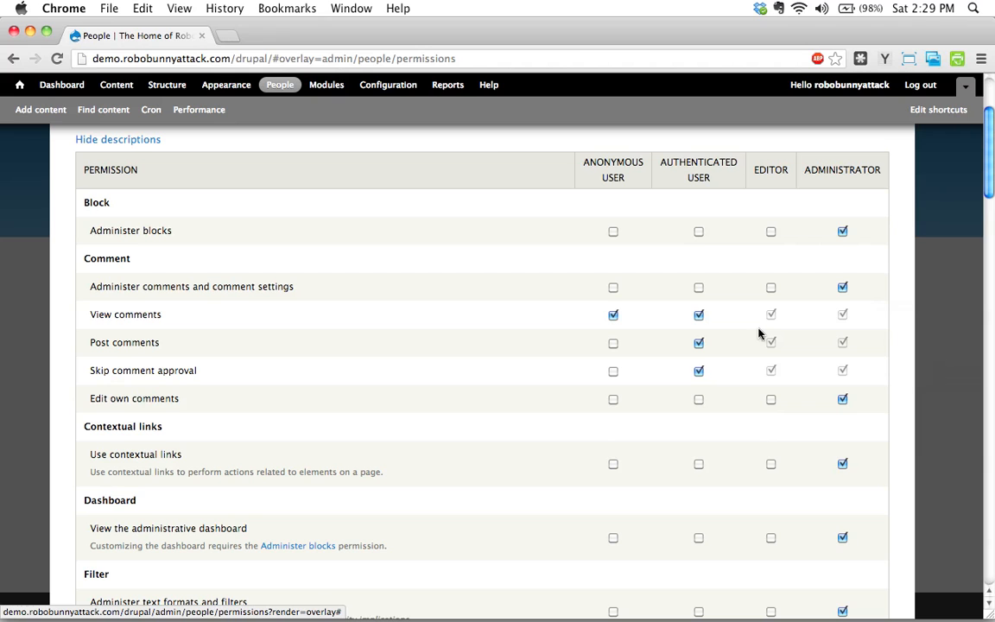
{"action": "scroll", "coordinate": [798, 268], "scroll_direction": "up", "scroll_amount": 3}
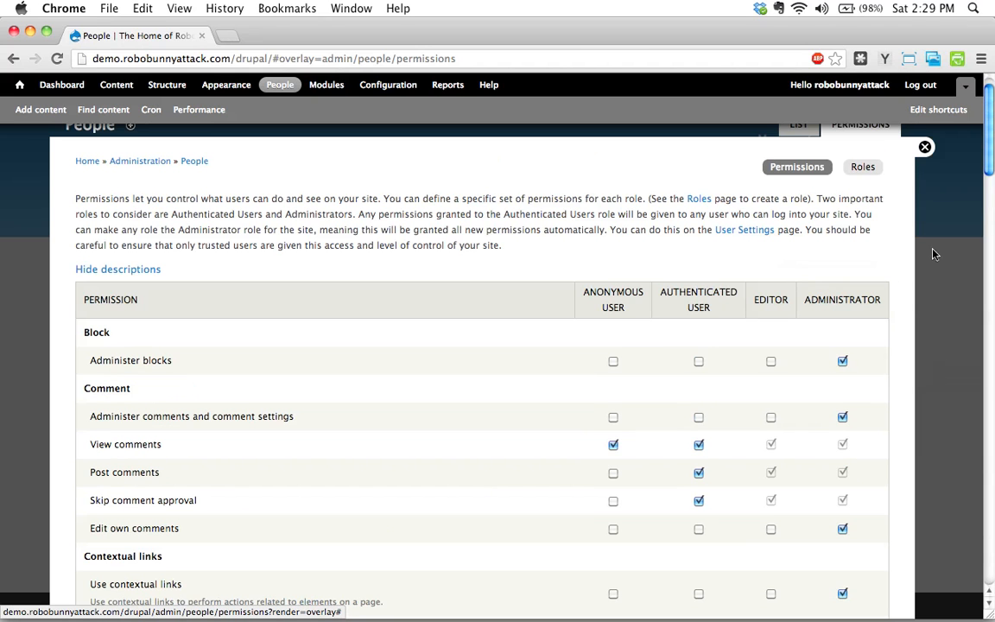
{"action": "scroll", "coordinate": [882, 400], "scroll_direction": "down", "scroll_amount": 7}
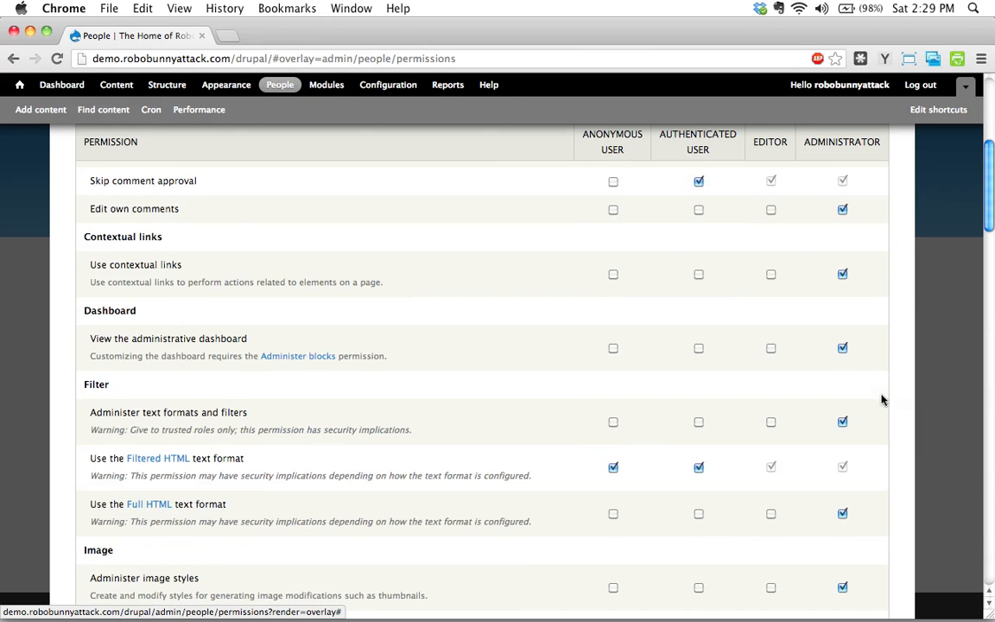
{"action": "scroll", "coordinate": [881, 400], "scroll_direction": "up", "scroll_amount": 5}
{"action": "scroll", "coordinate": [884, 396], "scroll_direction": "up", "scroll_amount": 2}
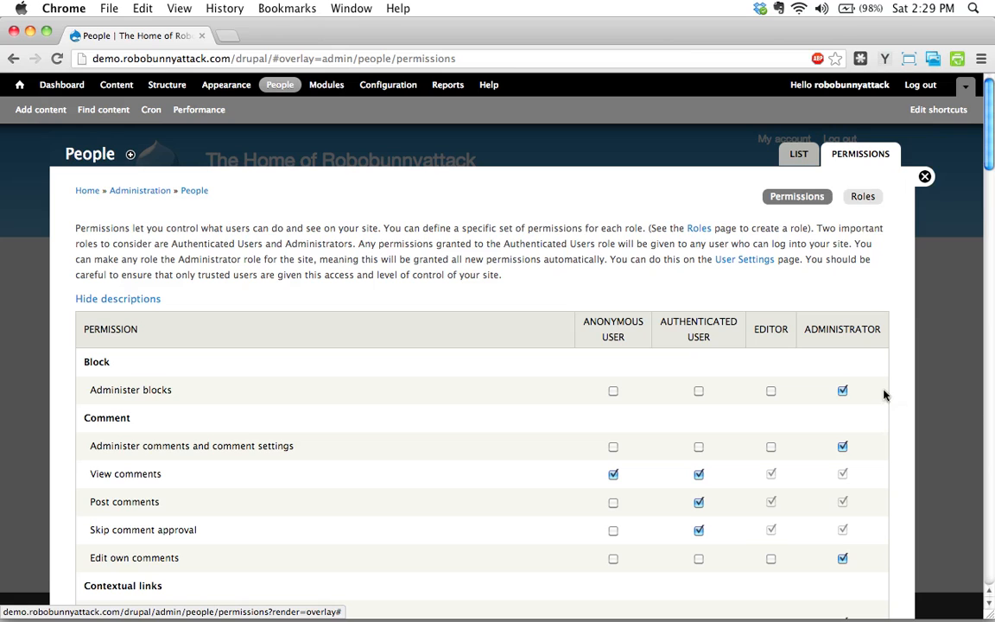
Review the role list, and compare the editor's permissions with those of authenticated users down to the content permissions.
{"action": "left_click", "coordinate": [862, 196]}
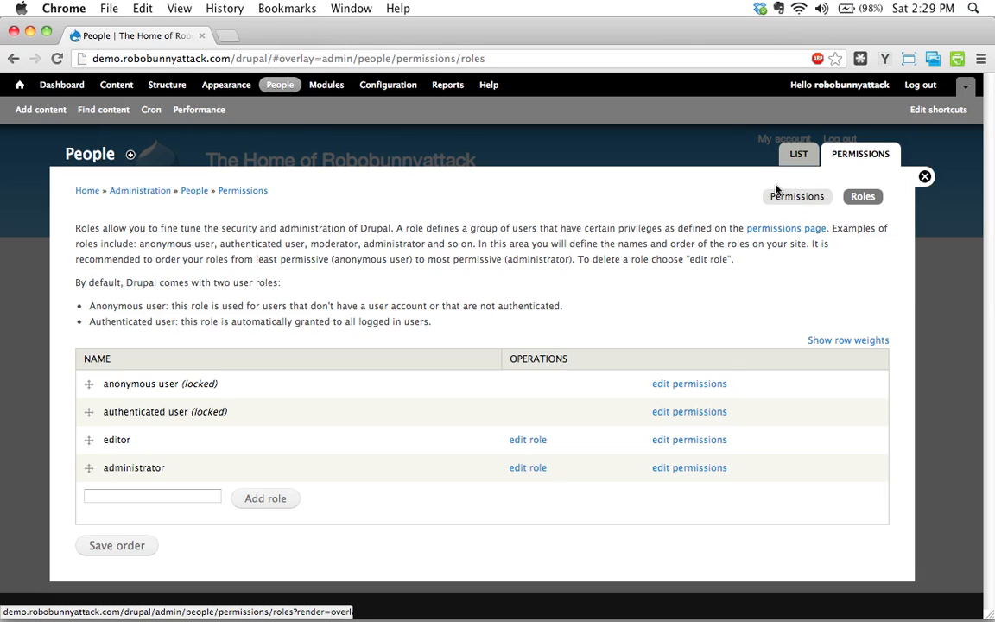
{"action": "left_click", "coordinate": [801, 198]}
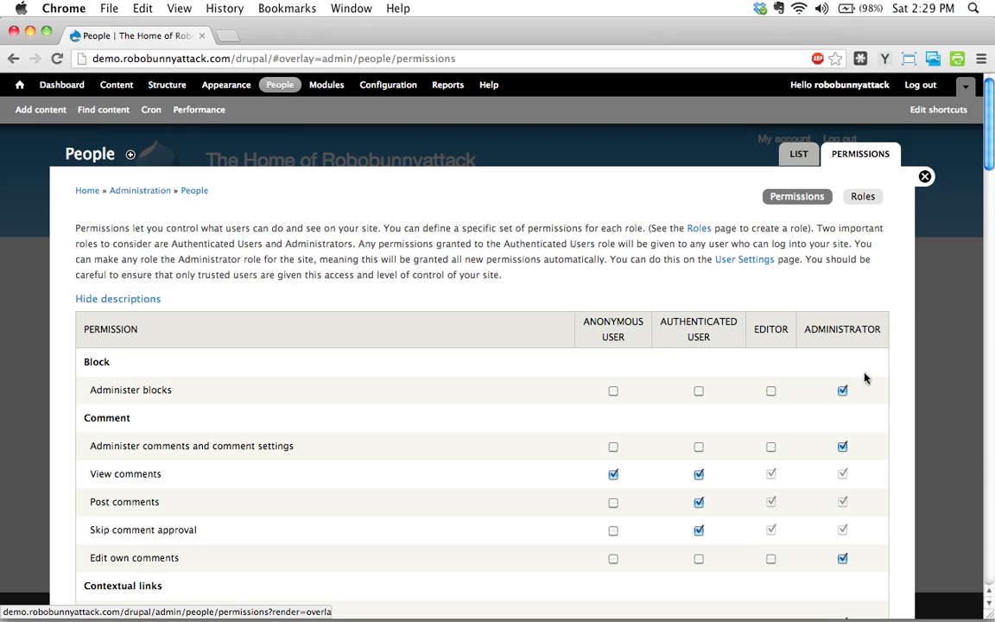
{"action": "scroll", "coordinate": [868, 384], "scroll_direction": "down", "scroll_amount": 3}
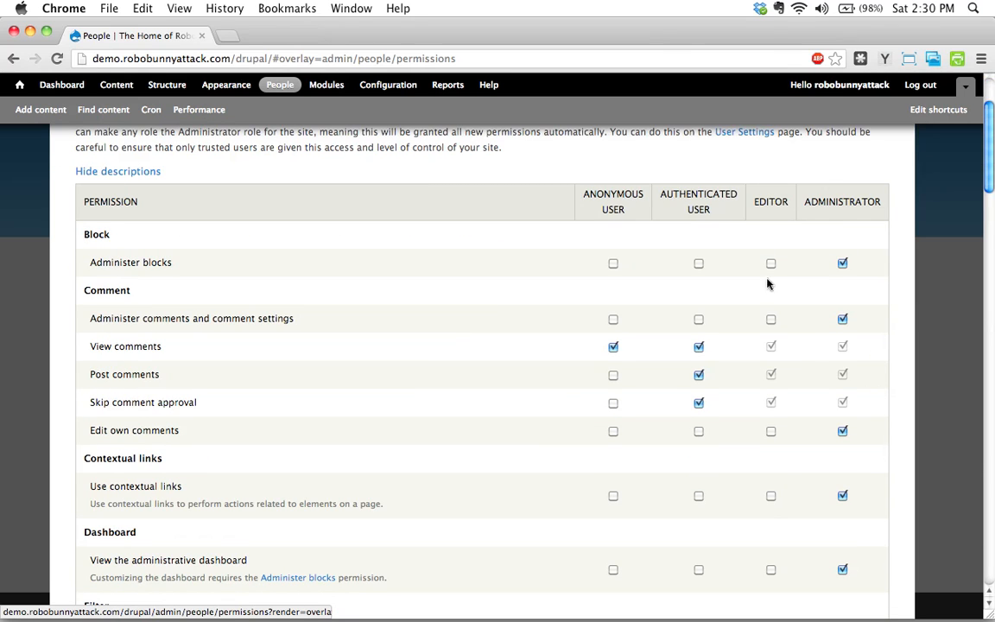
{"action": "scroll", "coordinate": [783, 375], "scroll_direction": "down", "scroll_amount": 1}
{"action": "scroll", "coordinate": [781, 377], "scroll_direction": "down", "scroll_amount": 3}
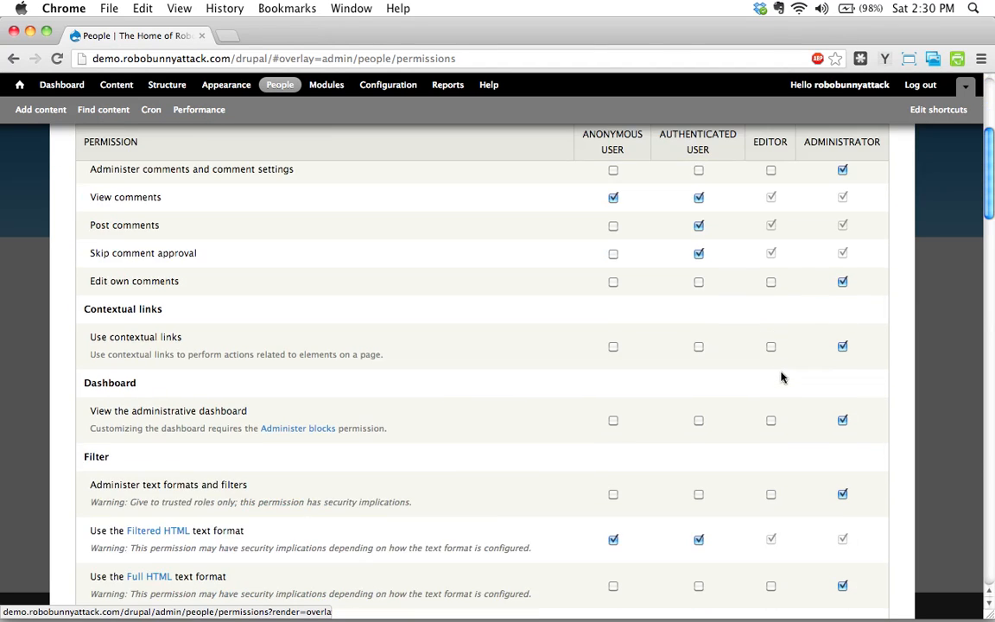
{"action": "scroll", "coordinate": [782, 377], "scroll_direction": "up", "scroll_amount": 5}
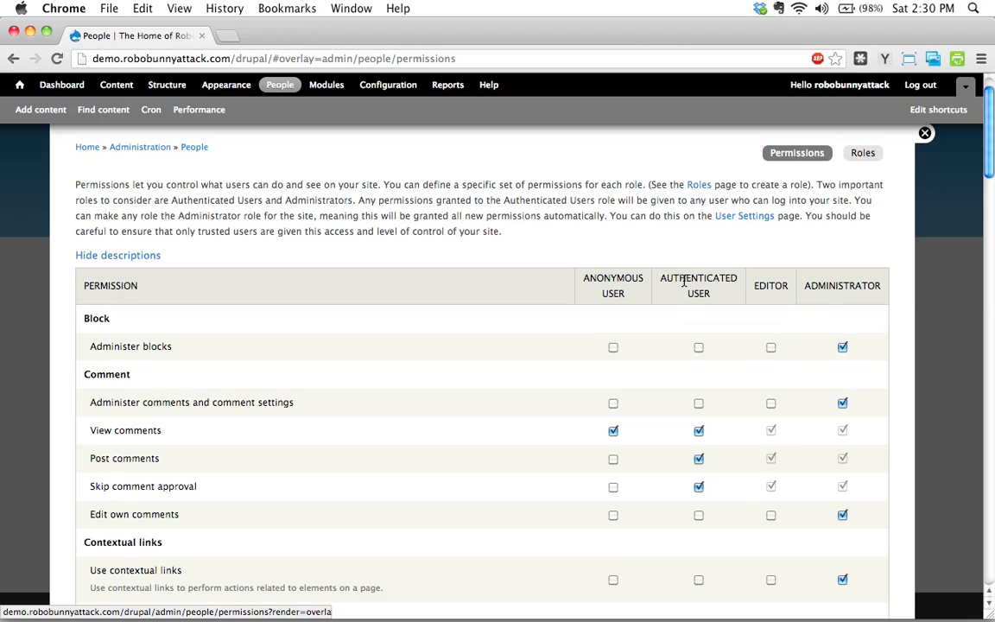
{"action": "scroll", "coordinate": [713, 445], "scroll_direction": "down", "scroll_amount": 5}
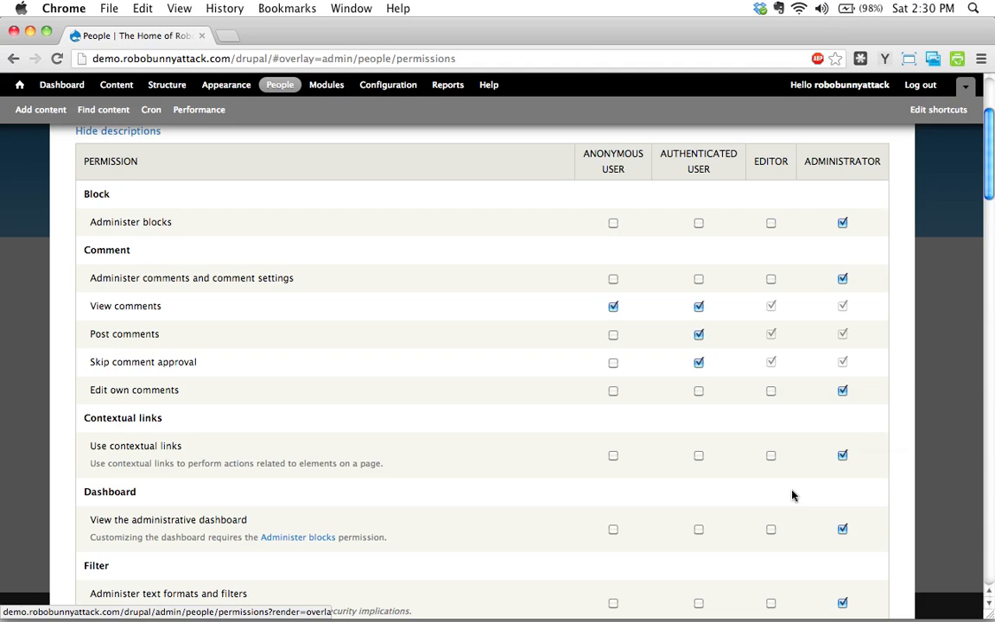
{"action": "scroll", "coordinate": [762, 416], "scroll_direction": "down", "scroll_amount": 2}
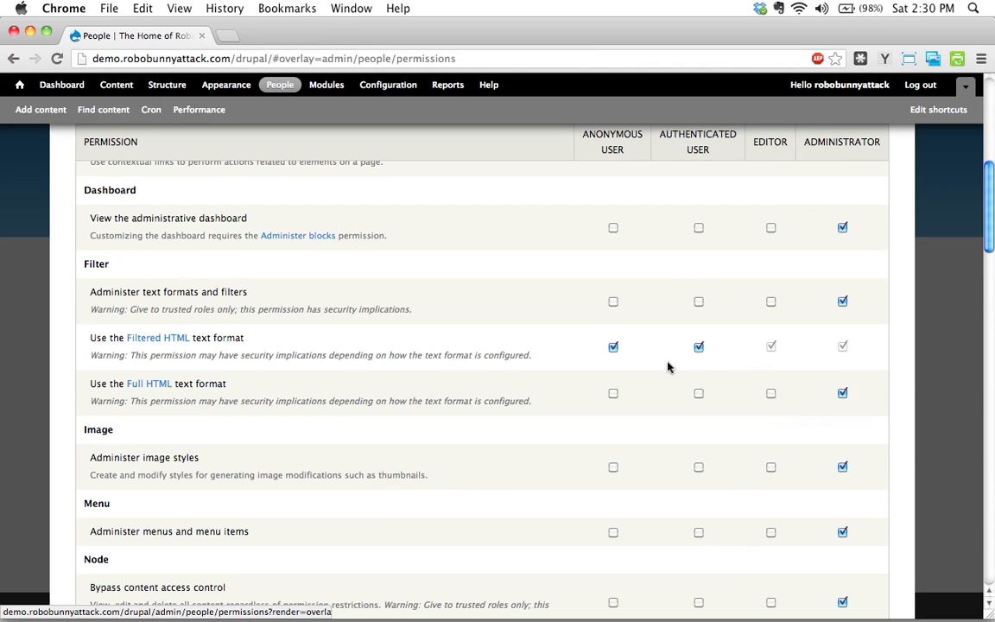
{"action": "scroll", "coordinate": [691, 445], "scroll_direction": "up", "scroll_amount": 2}
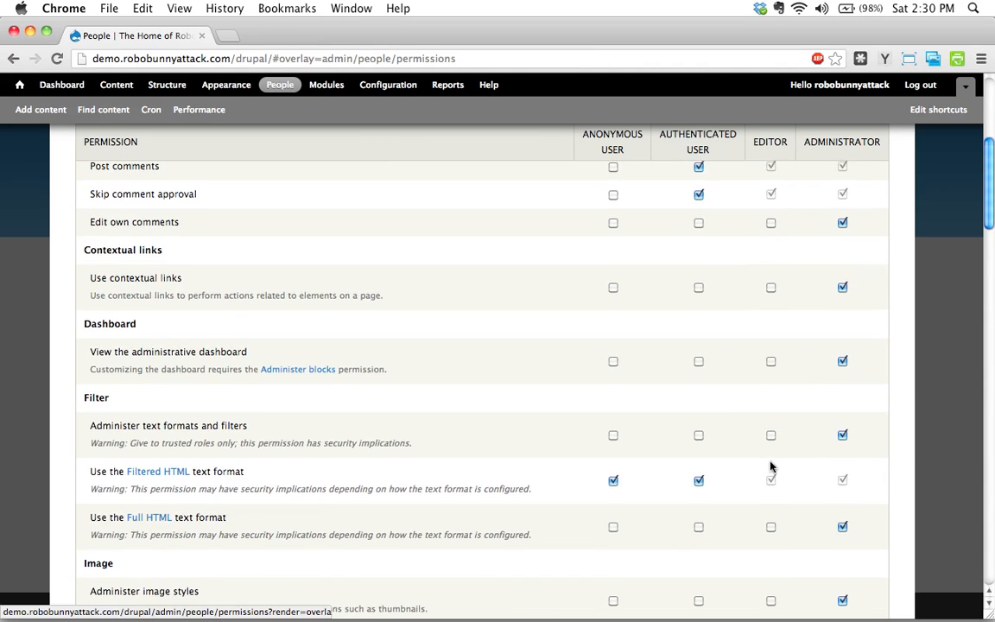
{"action": "scroll", "coordinate": [778, 406], "scroll_direction": "up", "scroll_amount": 3}
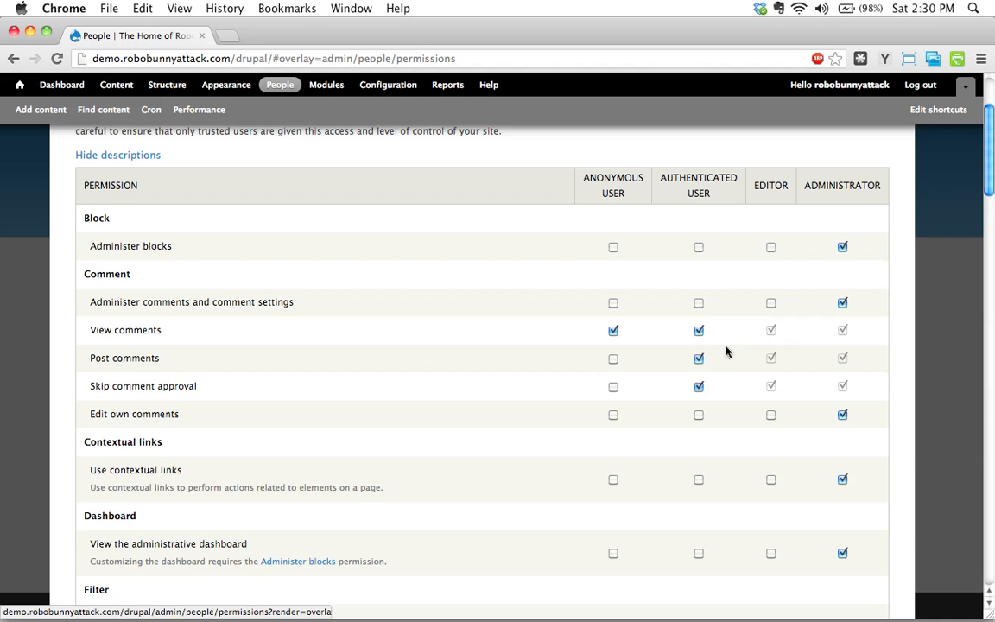
{"action": "scroll", "coordinate": [797, 403], "scroll_direction": "down", "scroll_amount": 10}
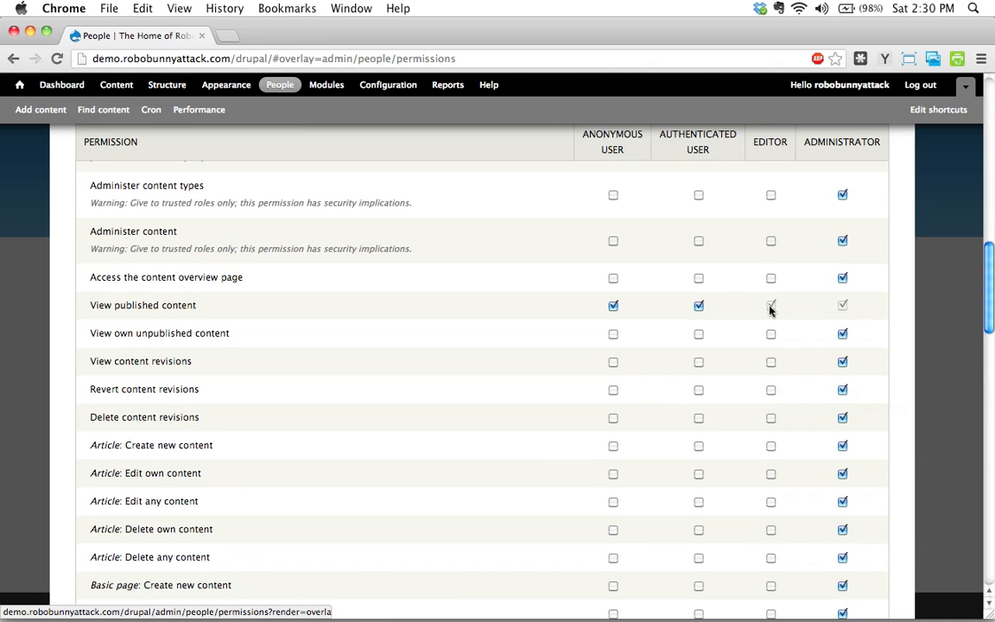
{"action": "scroll", "coordinate": [773, 329], "scroll_direction": "down", "scroll_amount": 1}
{"action": "scroll", "coordinate": [772, 379], "scroll_direction": "up", "scroll_amount": 1}
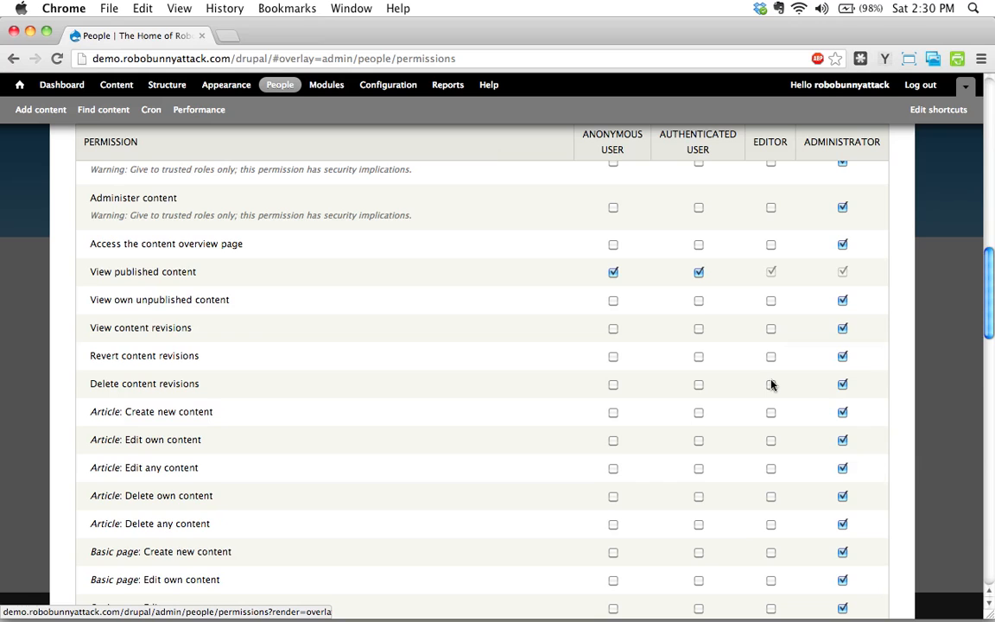
Grant the editor role the Article permissions to create, edit own, edit any, delete own and delete any content, and save them.
{"action": "scroll", "coordinate": [771, 384], "scroll_direction": "down", "scroll_amount": 3}
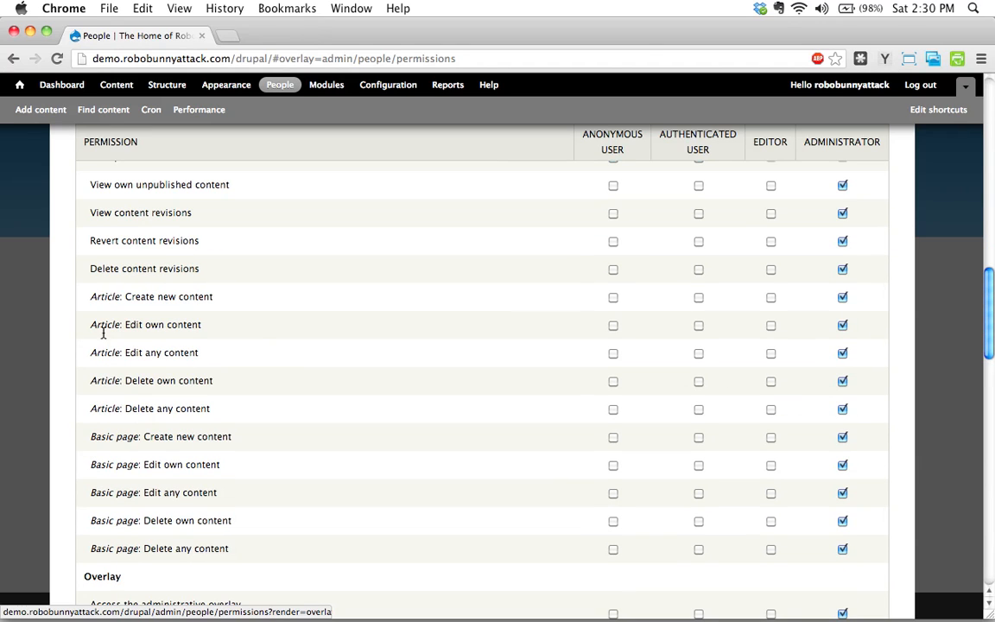
{"action": "left_click", "coordinate": [771, 298]}
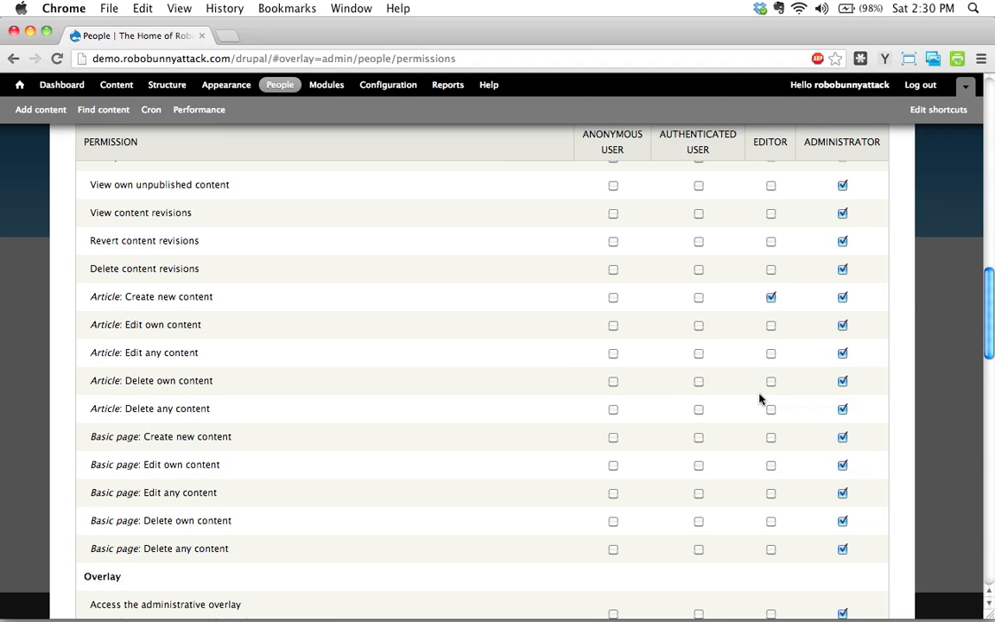
{"action": "left_click", "coordinate": [770, 326]}
{"action": "left_click", "coordinate": [771, 354]}
{"action": "left_click", "coordinate": [770, 382]}
{"action": "left_click", "coordinate": [769, 408]}
{"action": "scroll", "coordinate": [102, 413], "scroll_direction": "down", "scroll_amount": 2}
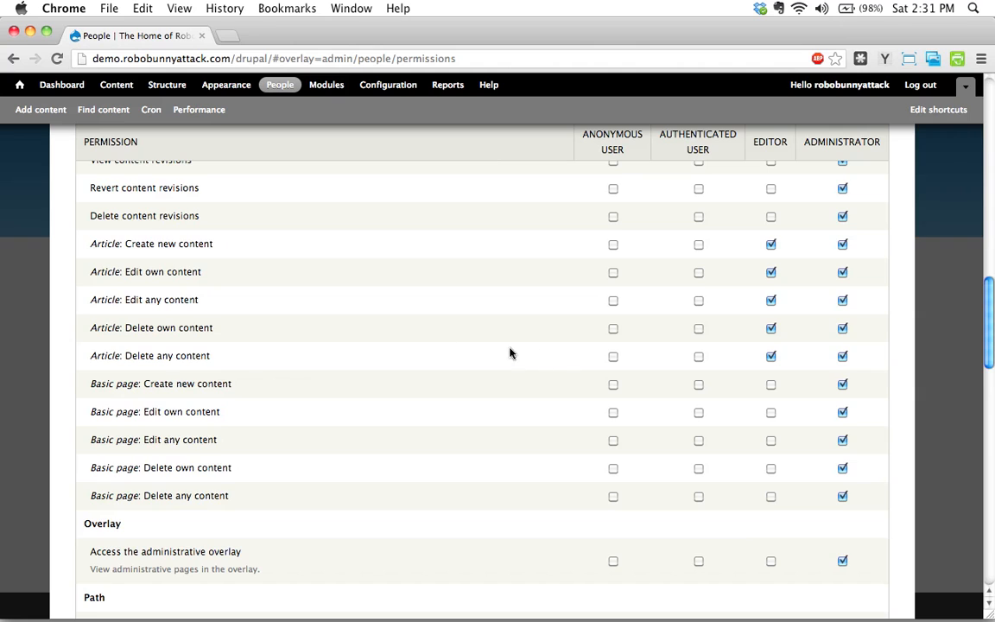
{"action": "scroll", "coordinate": [442, 345], "scroll_direction": "down", "scroll_amount": 15}
{"action": "left_click", "coordinate": [164, 547]}
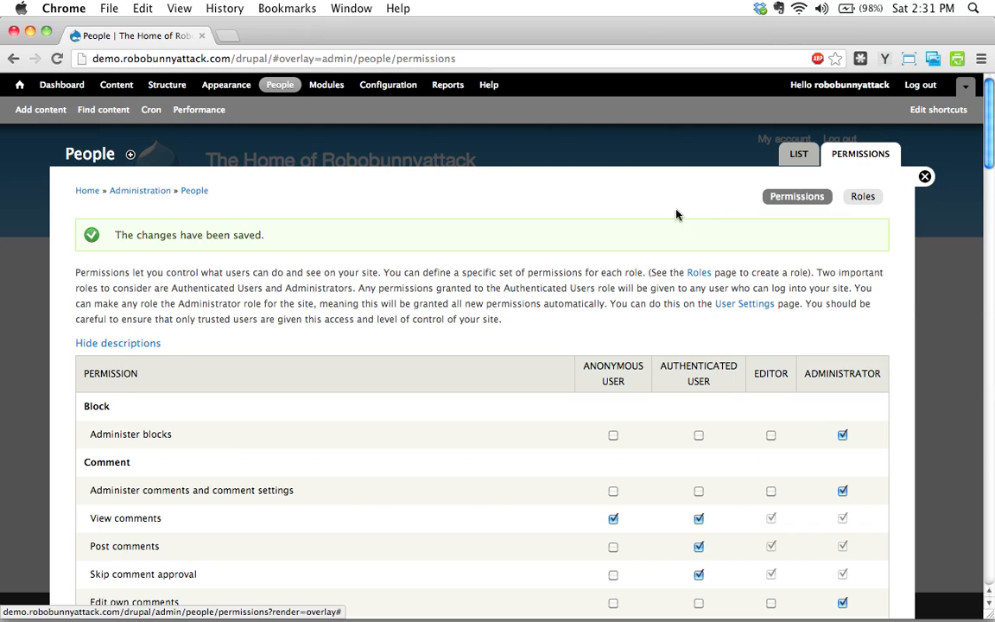
Look over the saved permissions table and return to the list of site users.
{"action": "scroll", "coordinate": [339, 305], "scroll_direction": "down", "scroll_amount": 10}
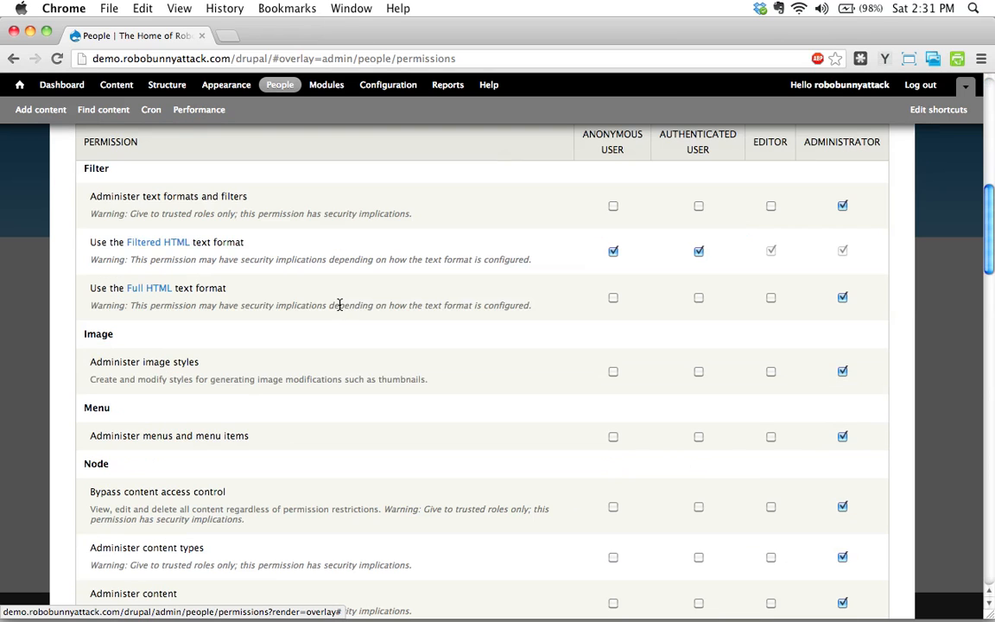
{"action": "scroll", "coordinate": [341, 307], "scroll_direction": "up", "scroll_amount": 10}
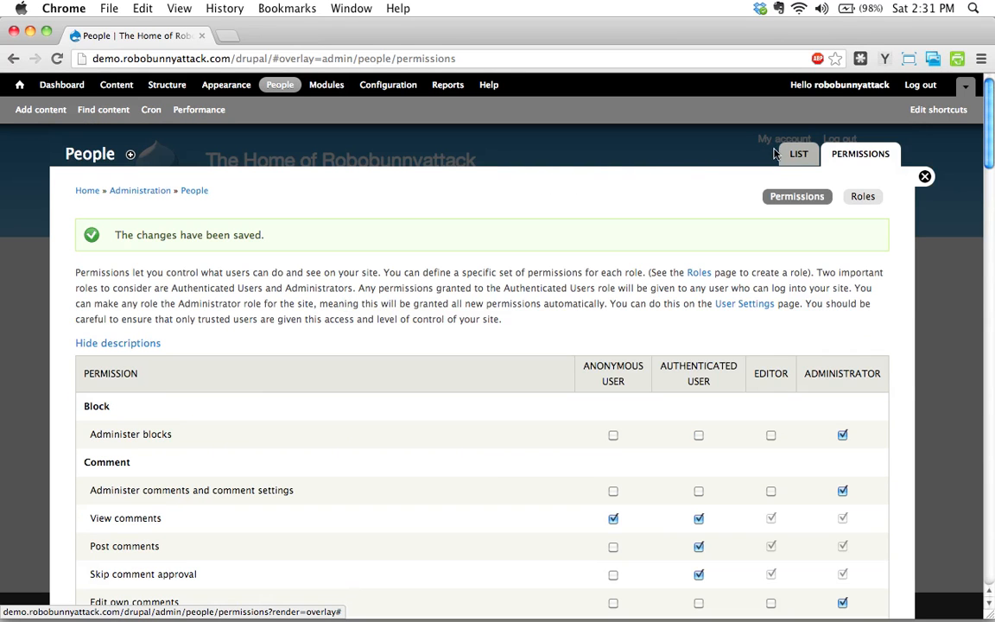
{"action": "left_click", "coordinate": [786, 153]}
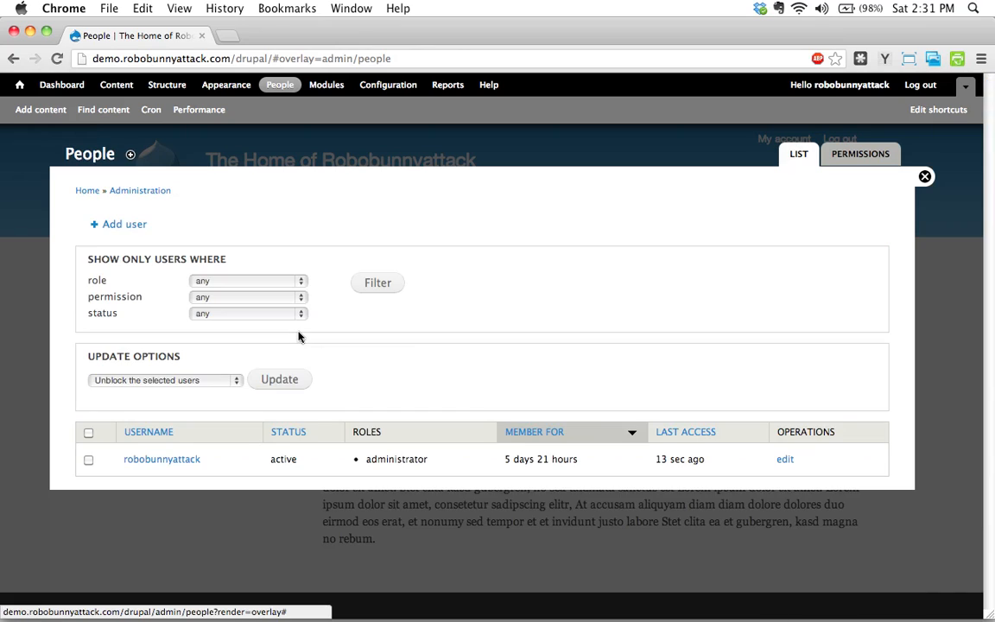